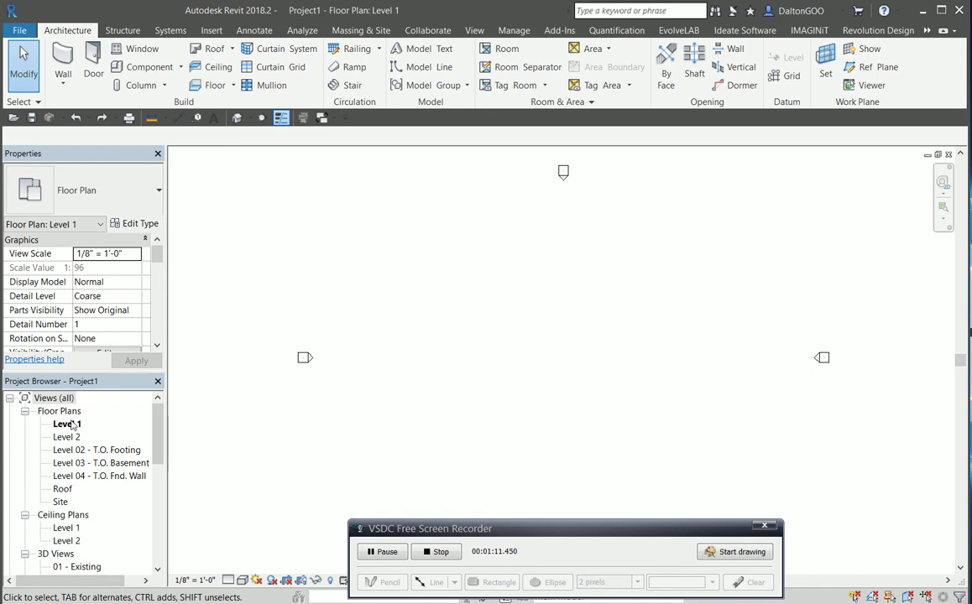
Draw an L-shaped wall on Level 1 with the WA wall command
scroll(76, 457, "down", 1)
scroll(75, 458, "down", 2)
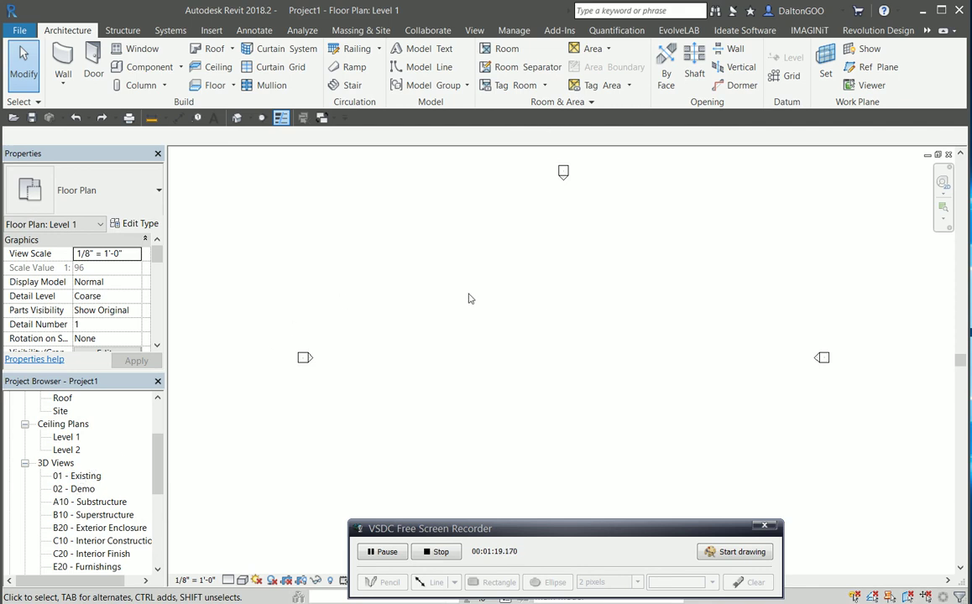
key("w")
key("a")
left_click(467, 267)
left_click(467, 344)
key("Escape")
key("Escape")
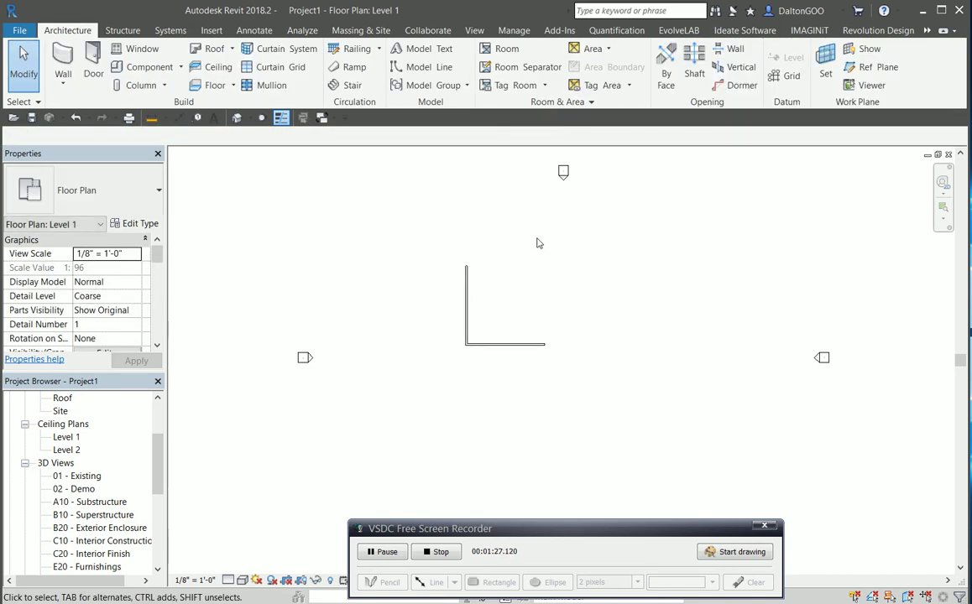
Delete all 3D views from 01 - Existing through {3D} in the Project Browser
left_click(74, 476)
scroll(74, 496, "down", 1)
scroll(75, 495, "down", 1)
left_click(62, 526, "shift")
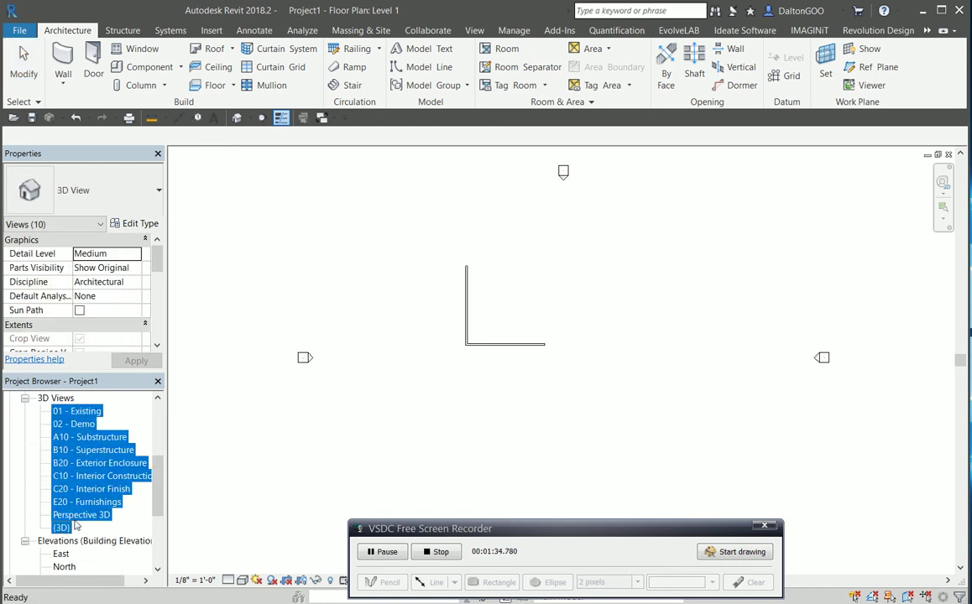
key("Home")
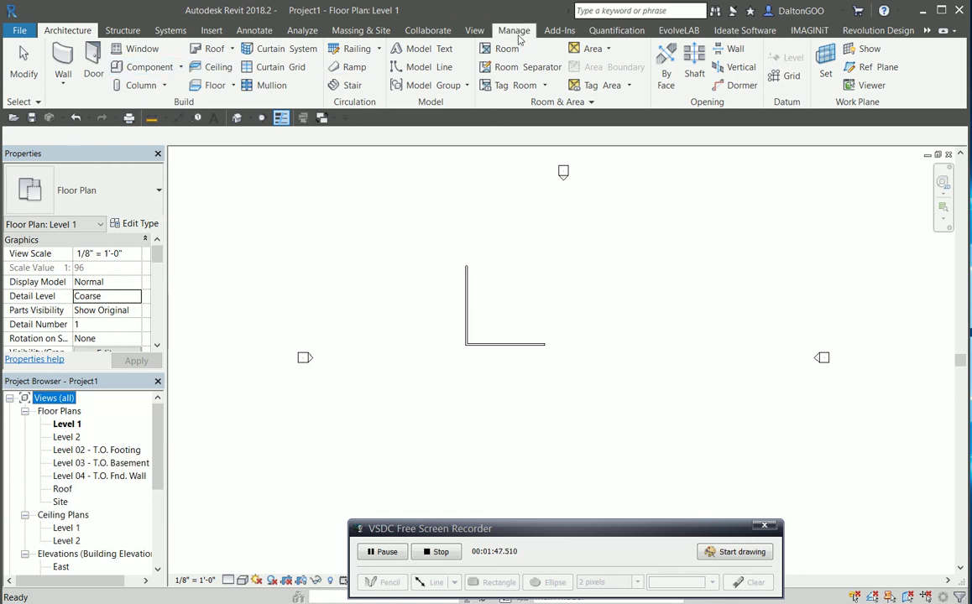
left_click(514, 30)
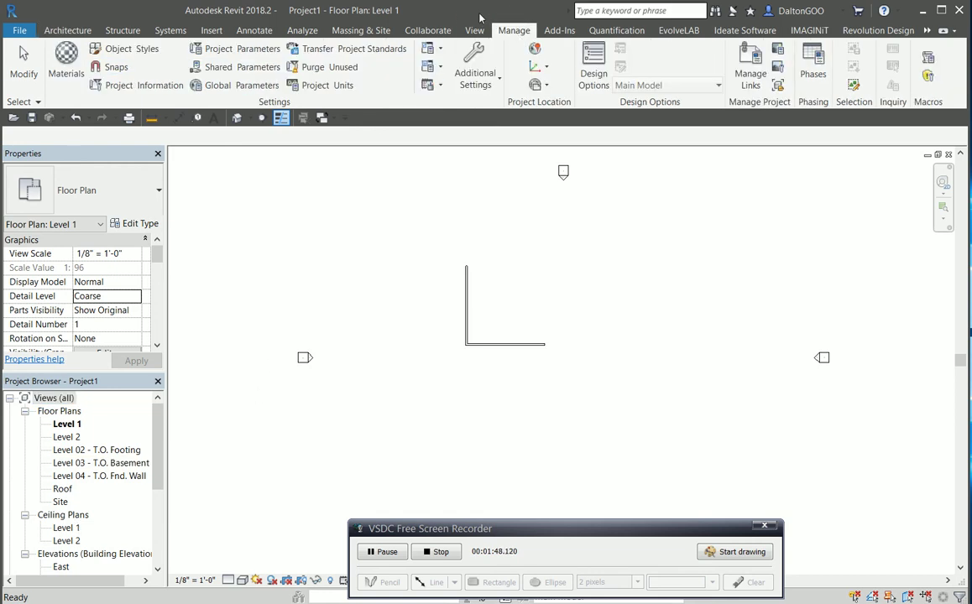
Purge unused items in three passes: 324 items, then 32, then leftover material assets
left_click(342, 67)
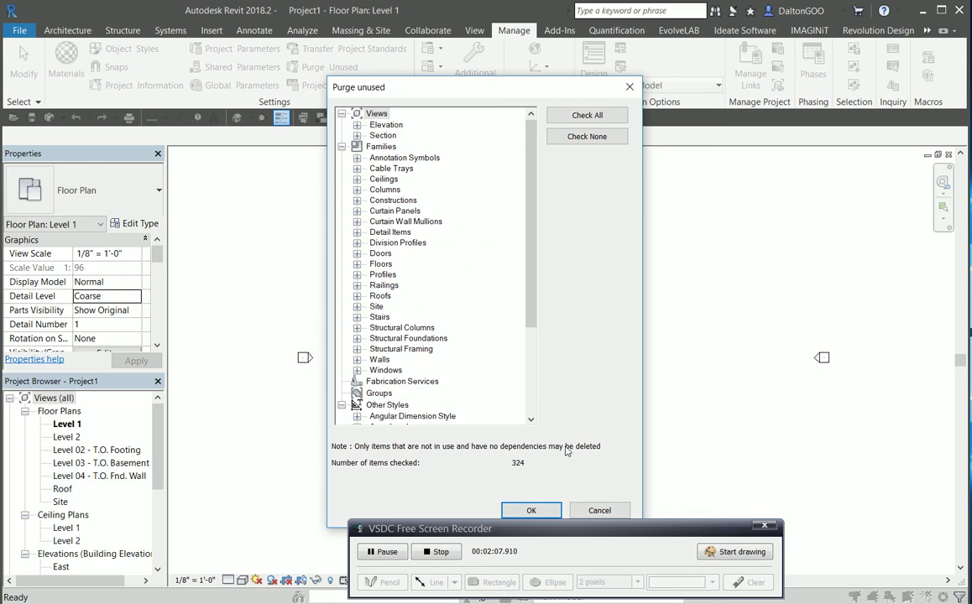
left_click(532, 510)
left_click(327, 68)
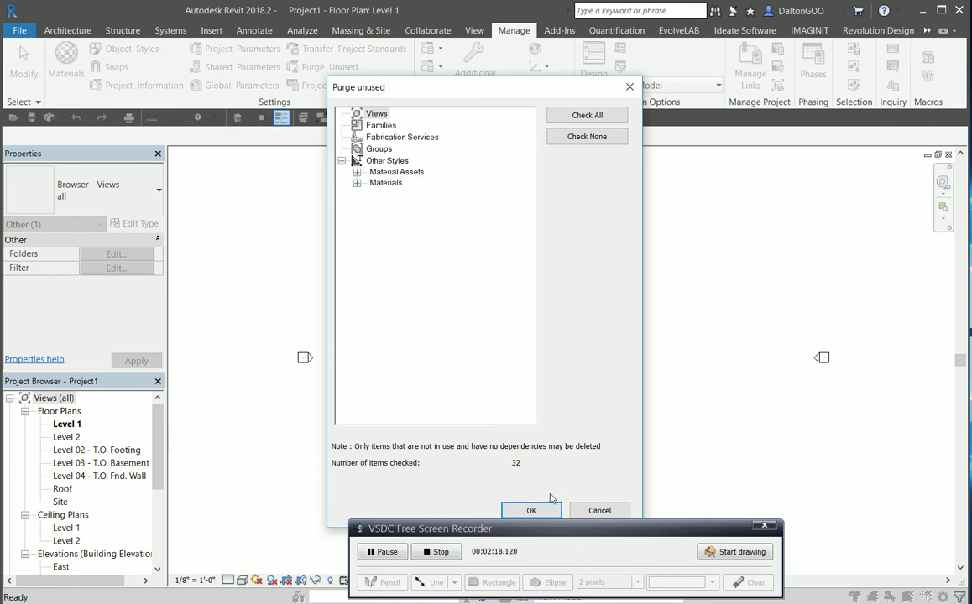
left_click(527, 512)
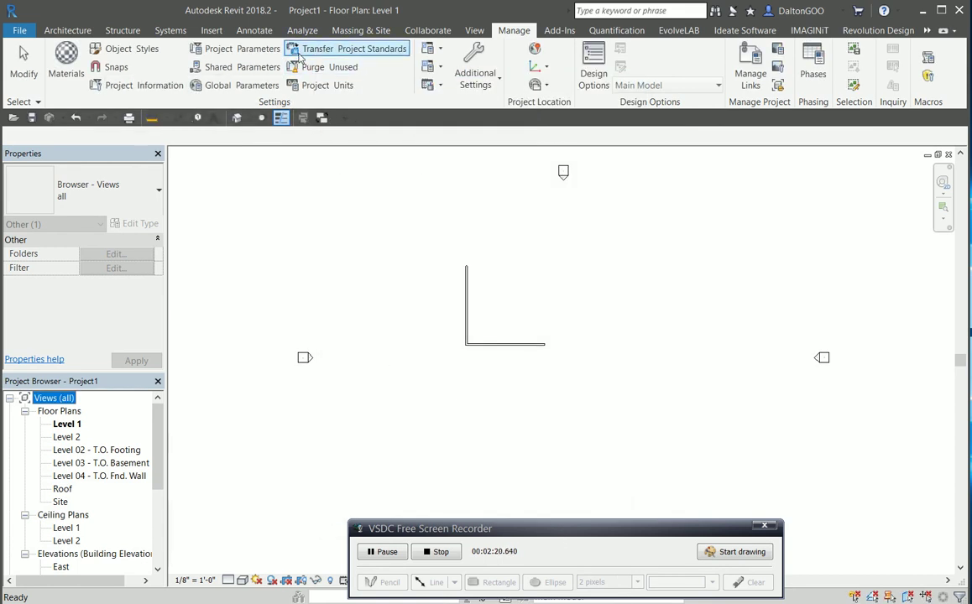
left_click(315, 73)
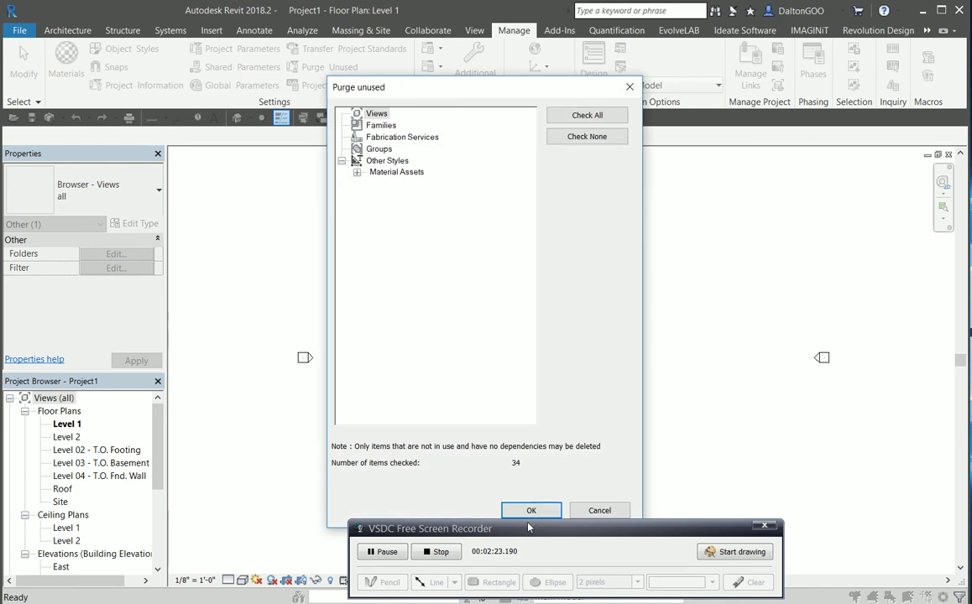
key("Return")
Rerun Purge Unused twice to confirm nothing remains to purge
left_click(341, 70)
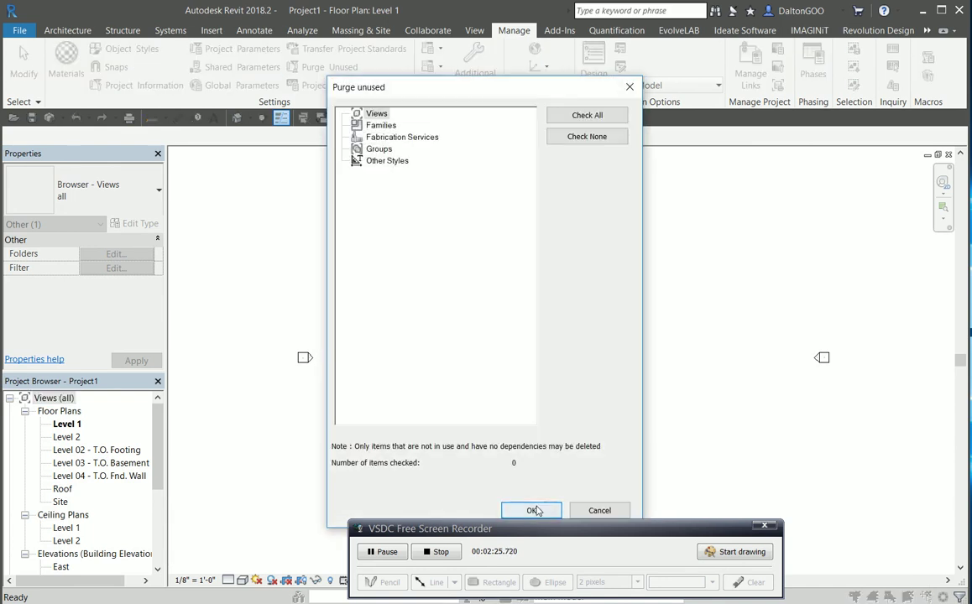
left_click(533, 510)
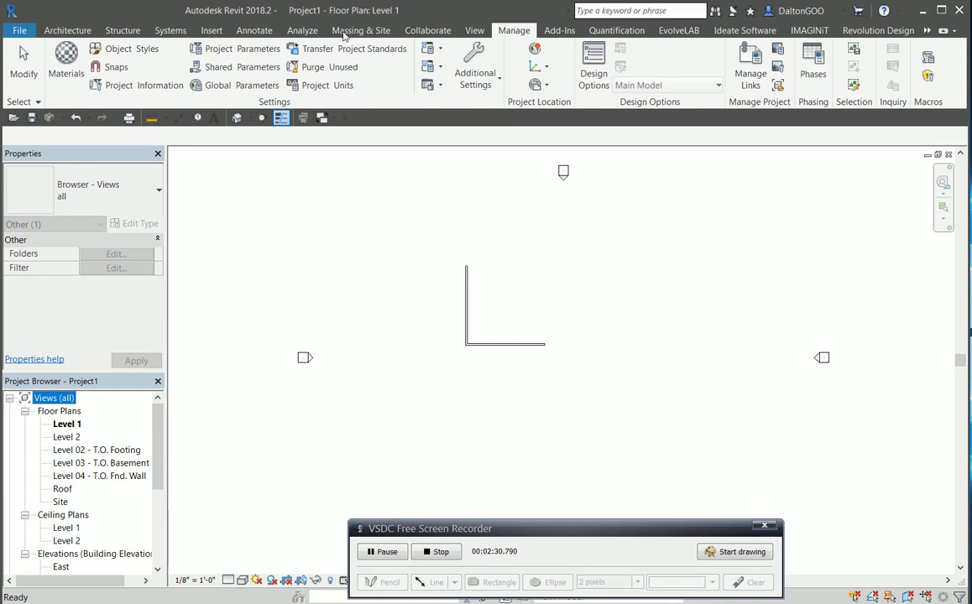
left_click(331, 67)
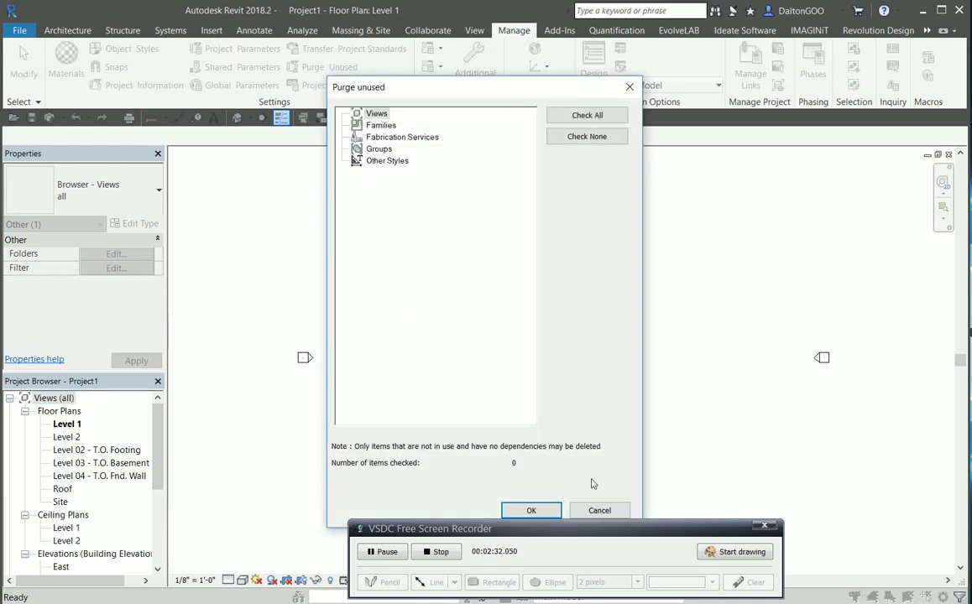
left_click(543, 510)
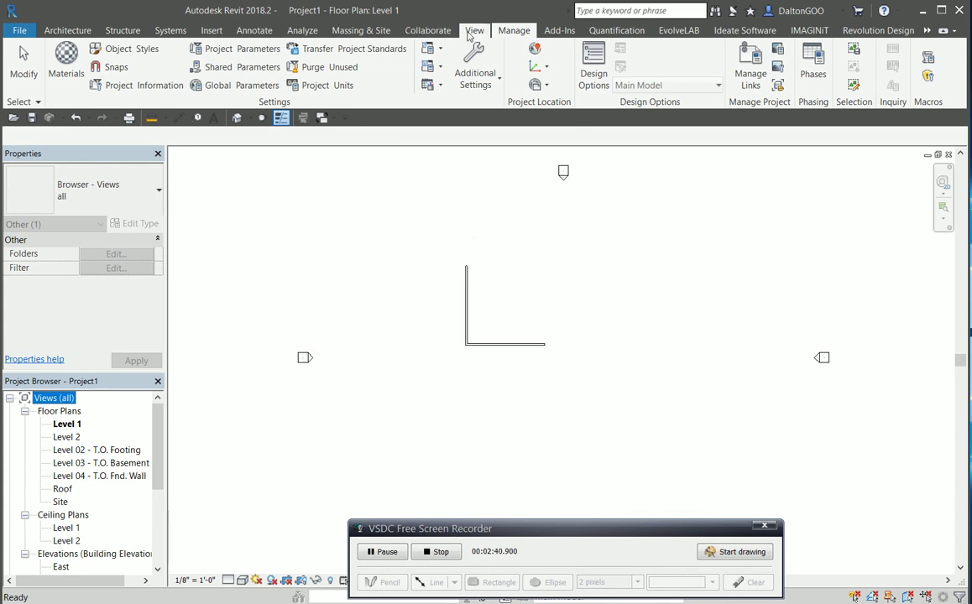
left_click(778, 85)
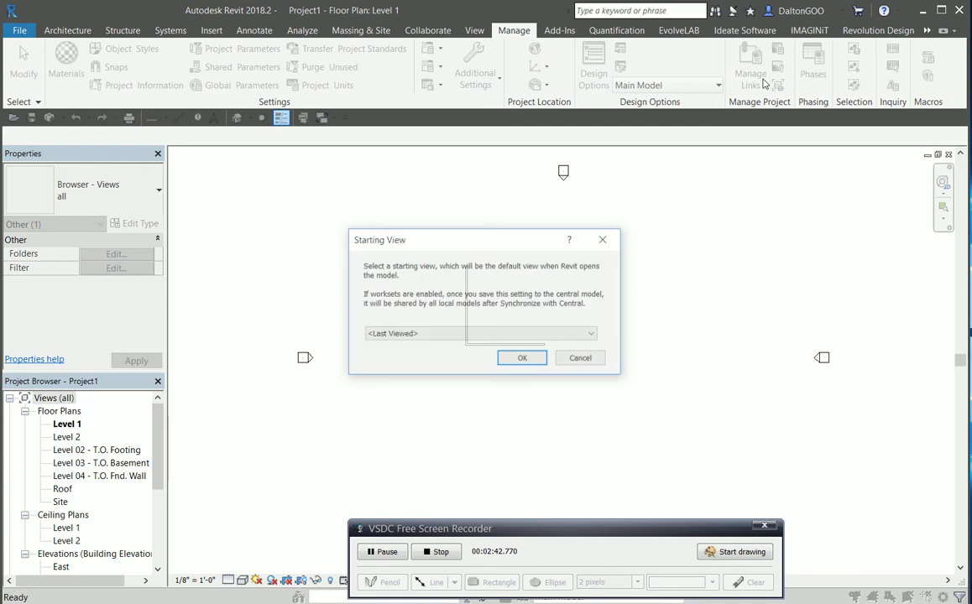
left_click(605, 239)
left_click(751, 67)
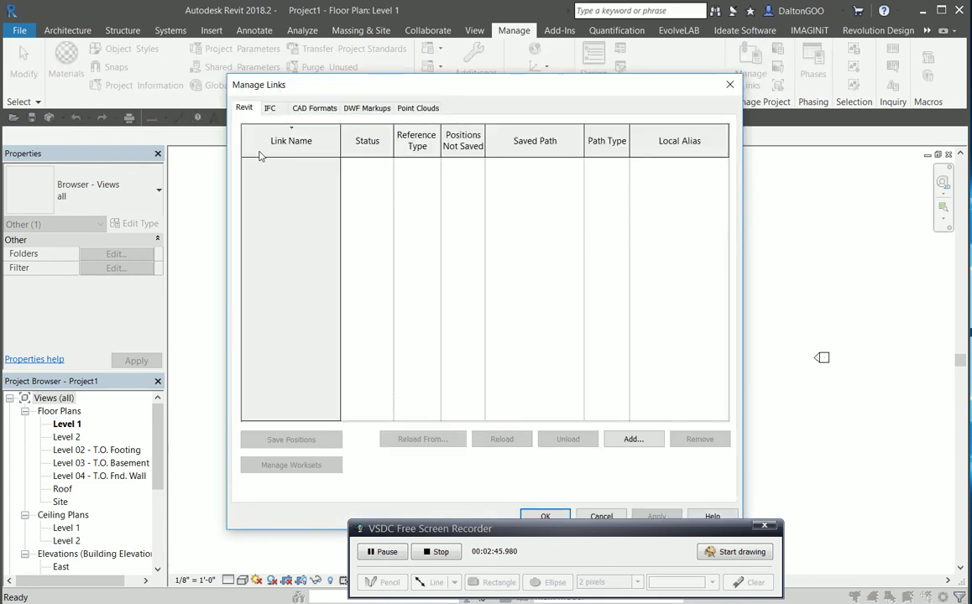
left_click(303, 109)
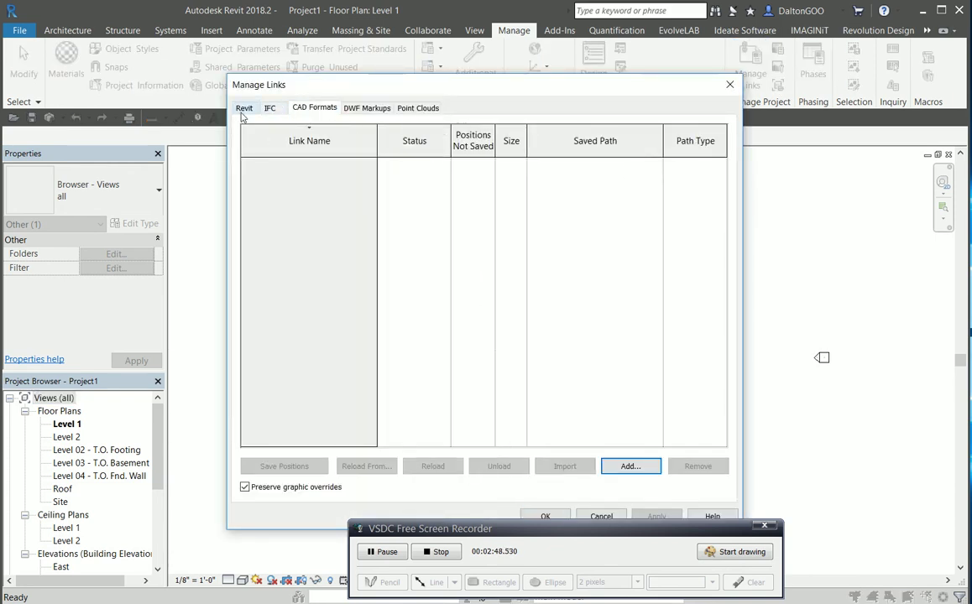
left_click(243, 112)
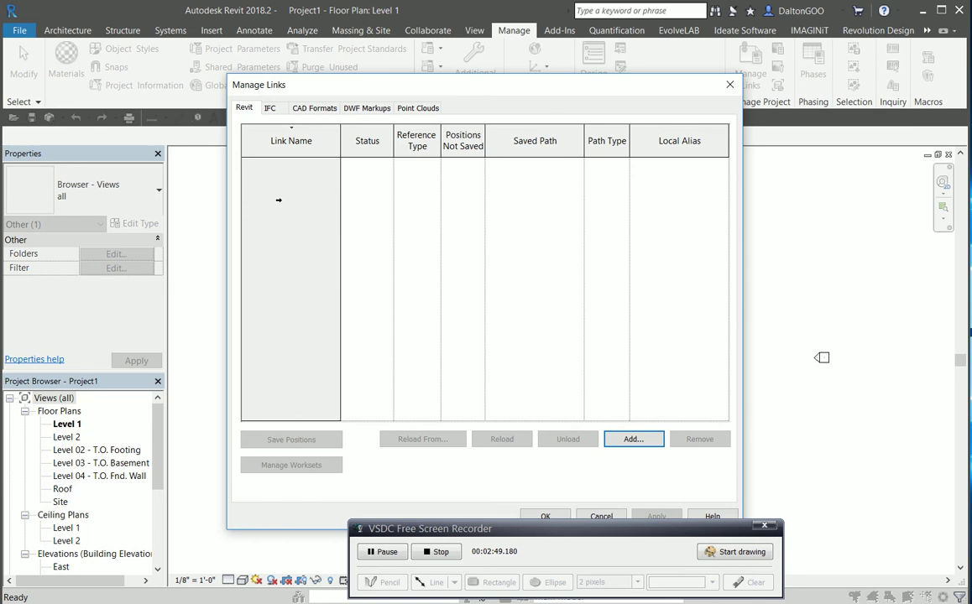
left_click(315, 109)
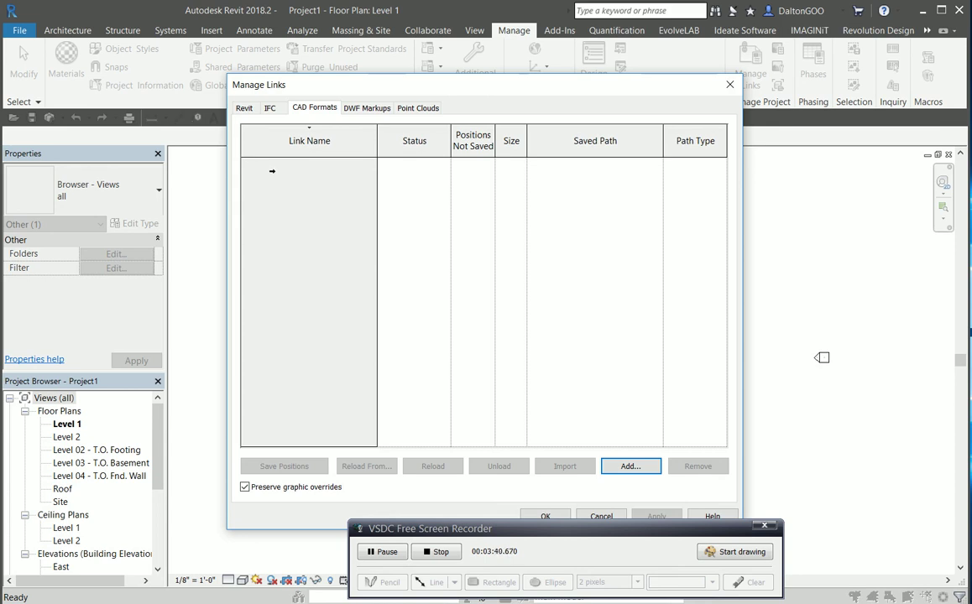
key("Escape")
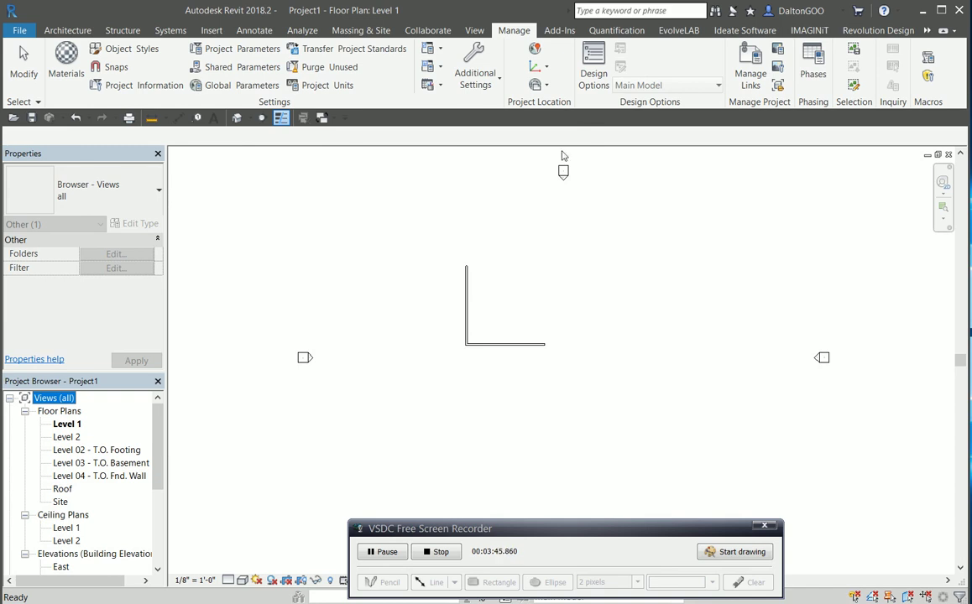
Hide the Properties palette and check Level 1's imported categories, showing only Imports in Families
left_click(463, 215)
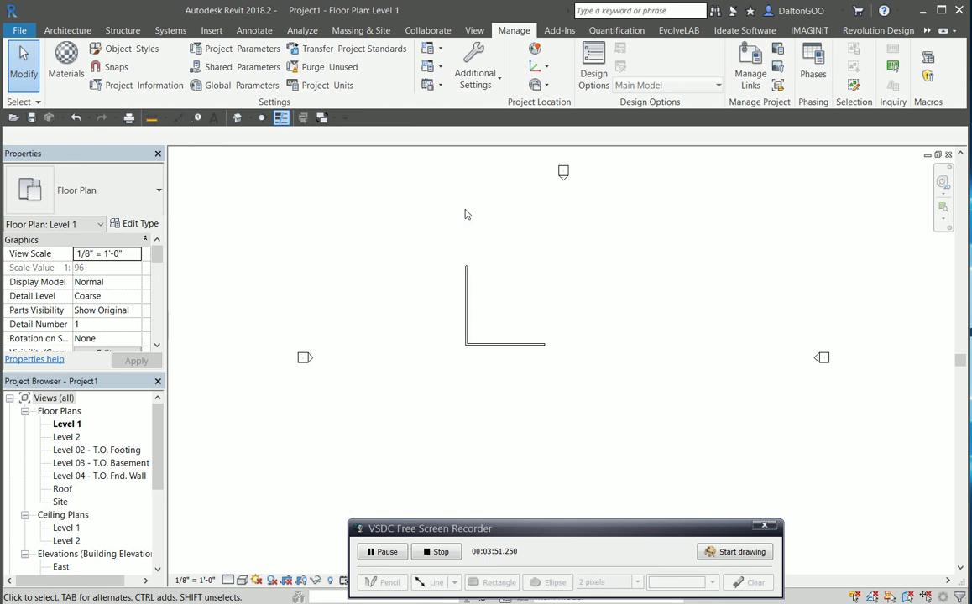
key("ctrl+1")
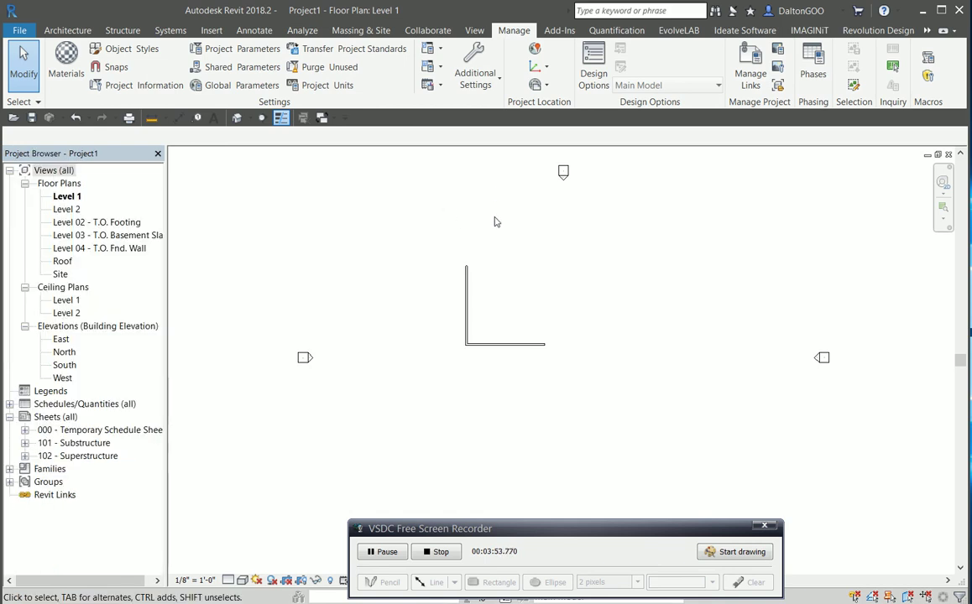
key("v")
key("g")
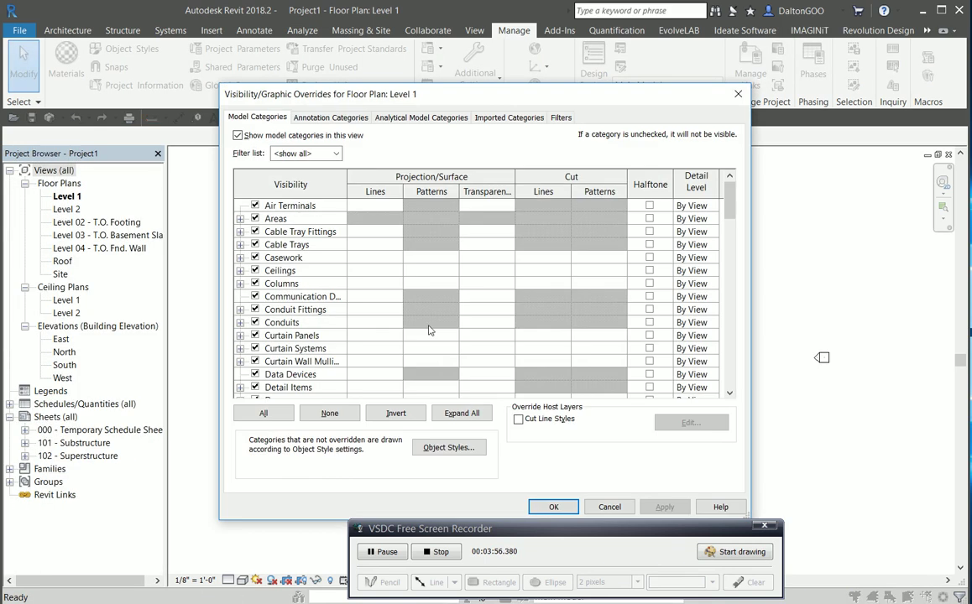
left_click(495, 117)
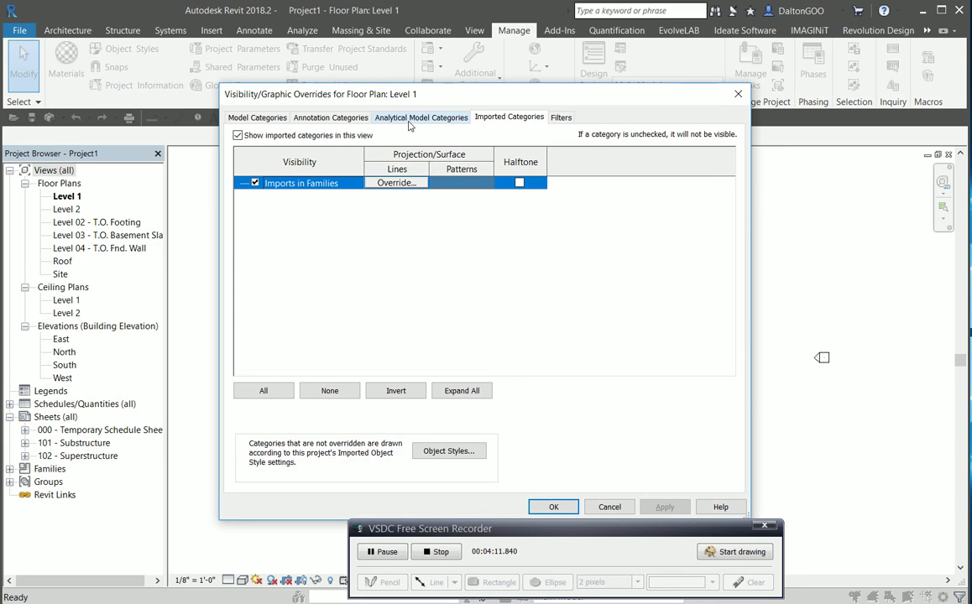
Close Visibility/Graphic Overrides and check Manage Links' CAD Formats list, which is empty
left_click(737, 93)
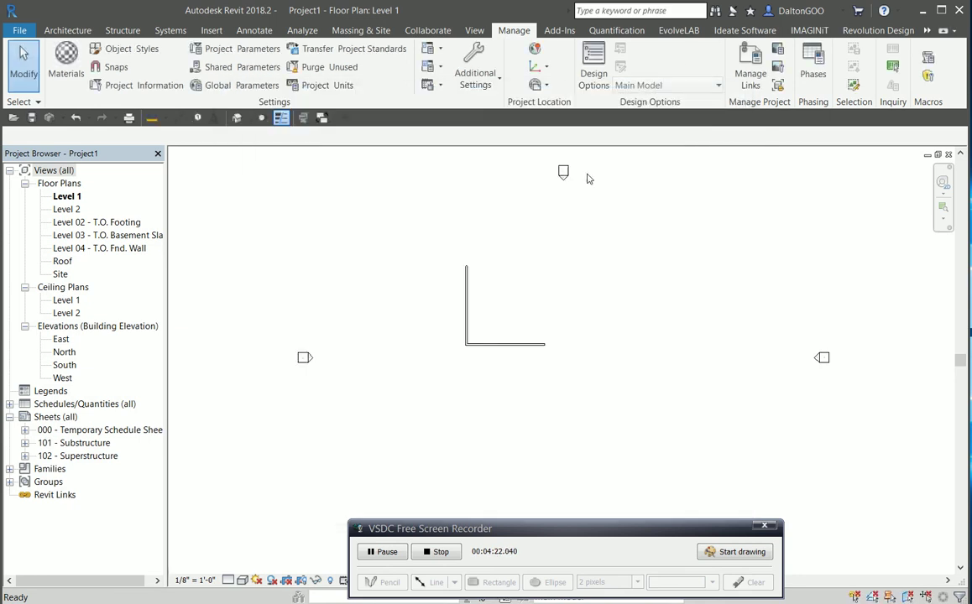
left_click(750, 65)
left_click(326, 109)
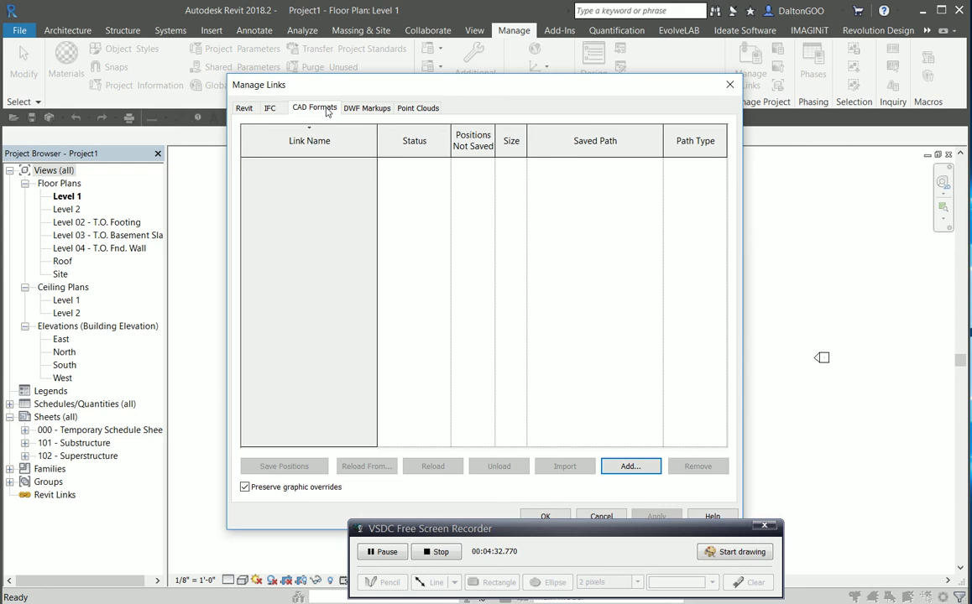
Close the Manage Links dialog to return to the Level 1 floor plan
left_click(729, 85)
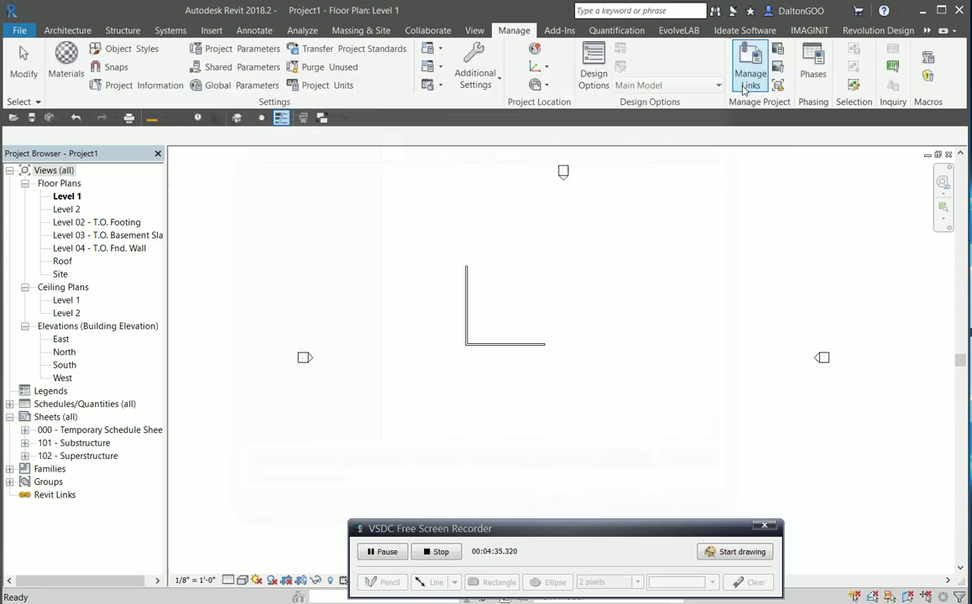